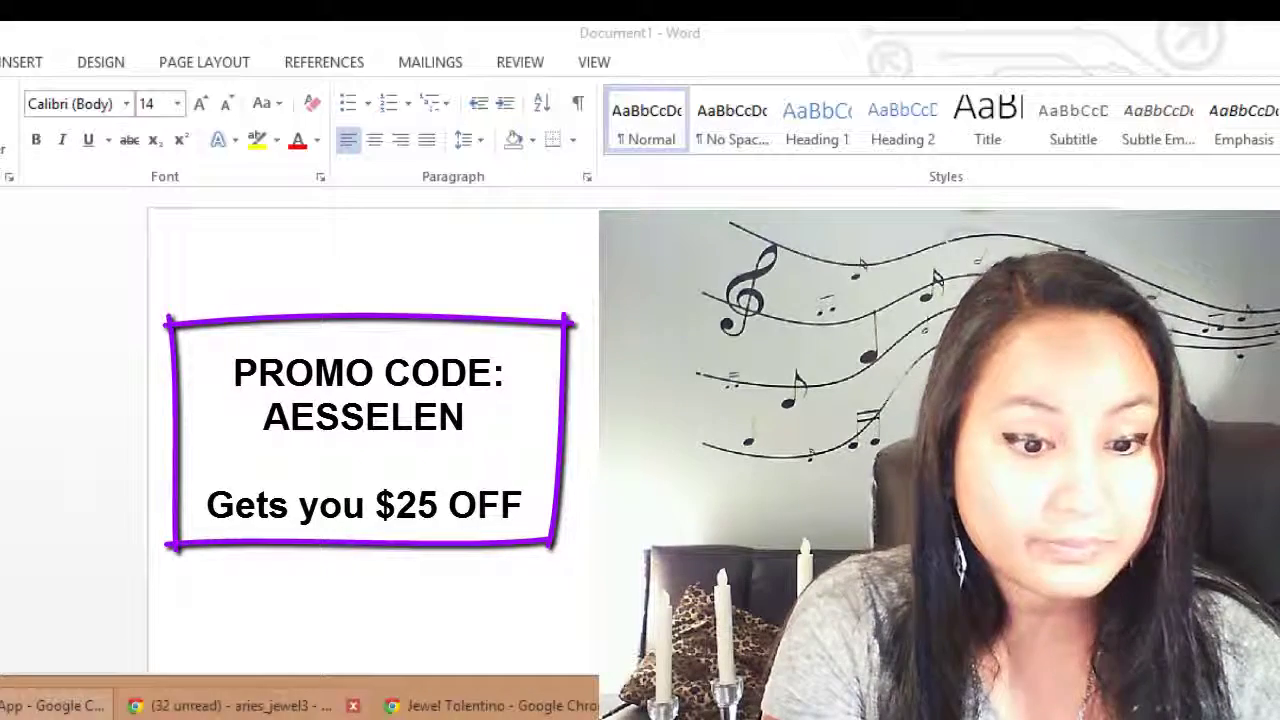
- Switch from Word to the browser window showing the hotel booking receipt email
{"action": "left_click", "coordinate": [270, 706]}
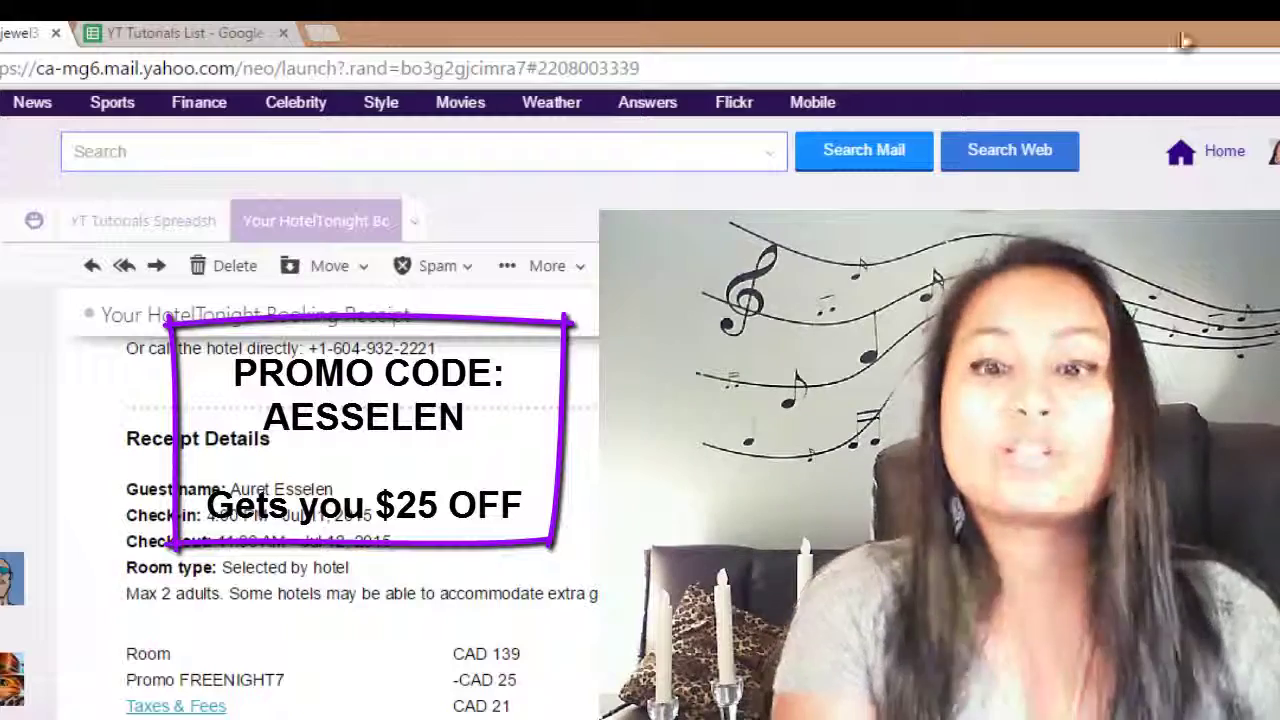
{"action": "left_click", "coordinate": [1185, 40]}
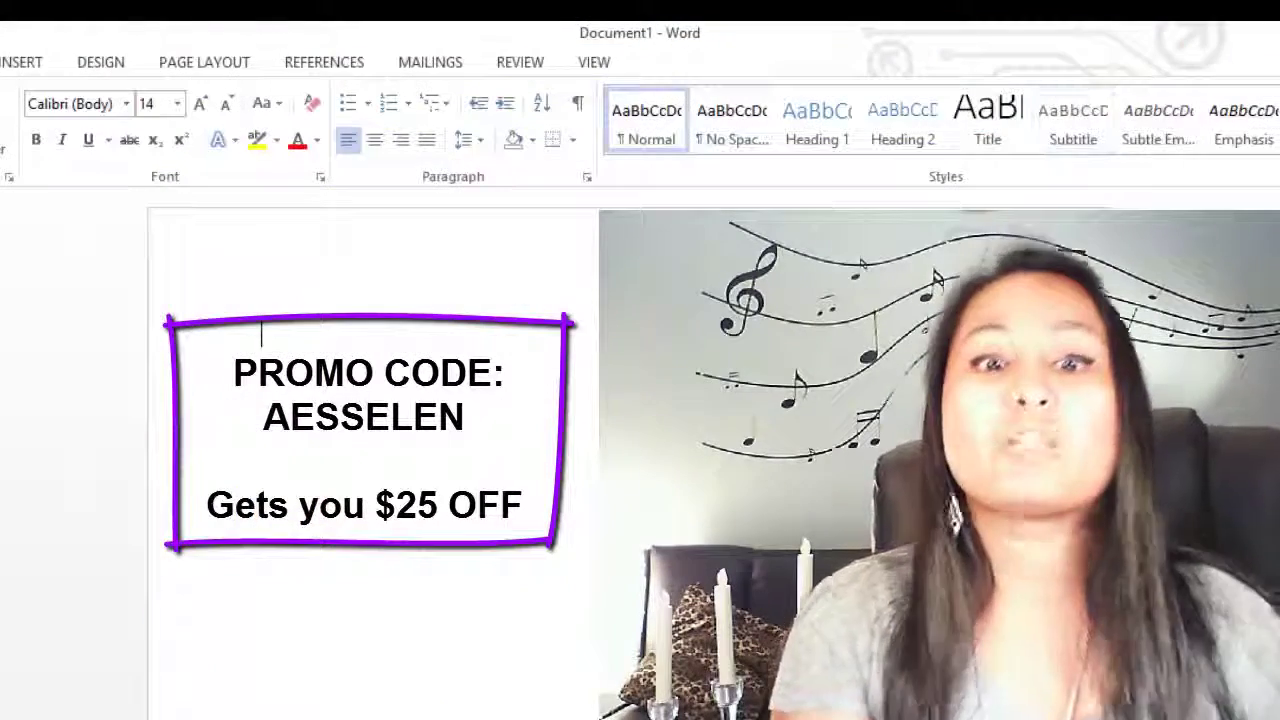